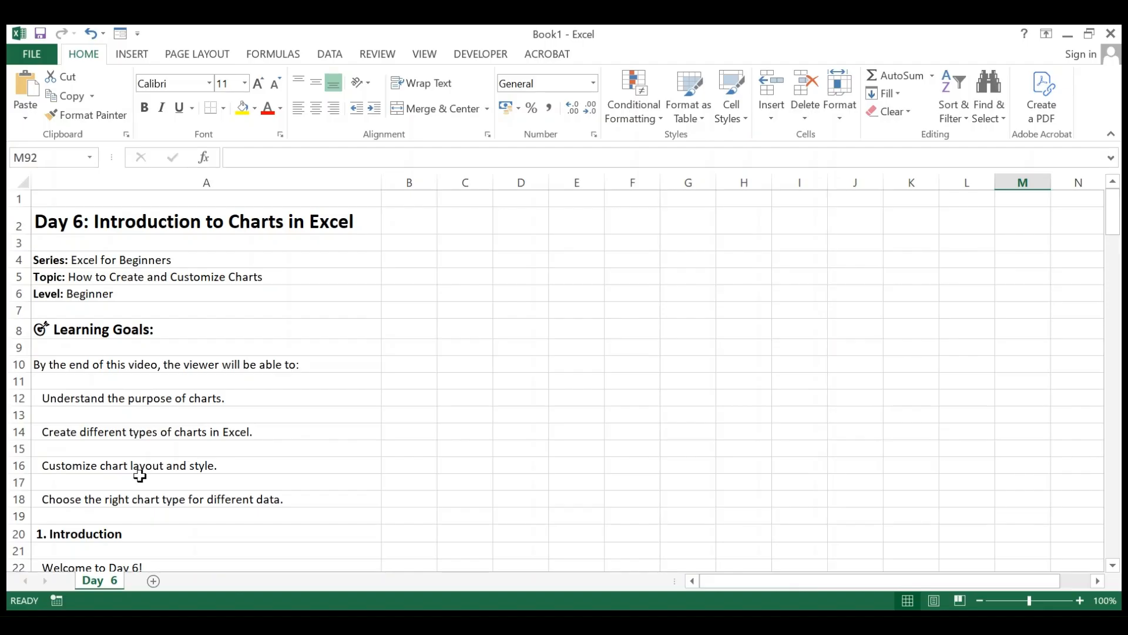
Insert a 3-D column chart from the Month and Sales table in A91:B95 of the practice exercise
scroll(290, 462, down, 4)
scroll(290, 462, down, 3)
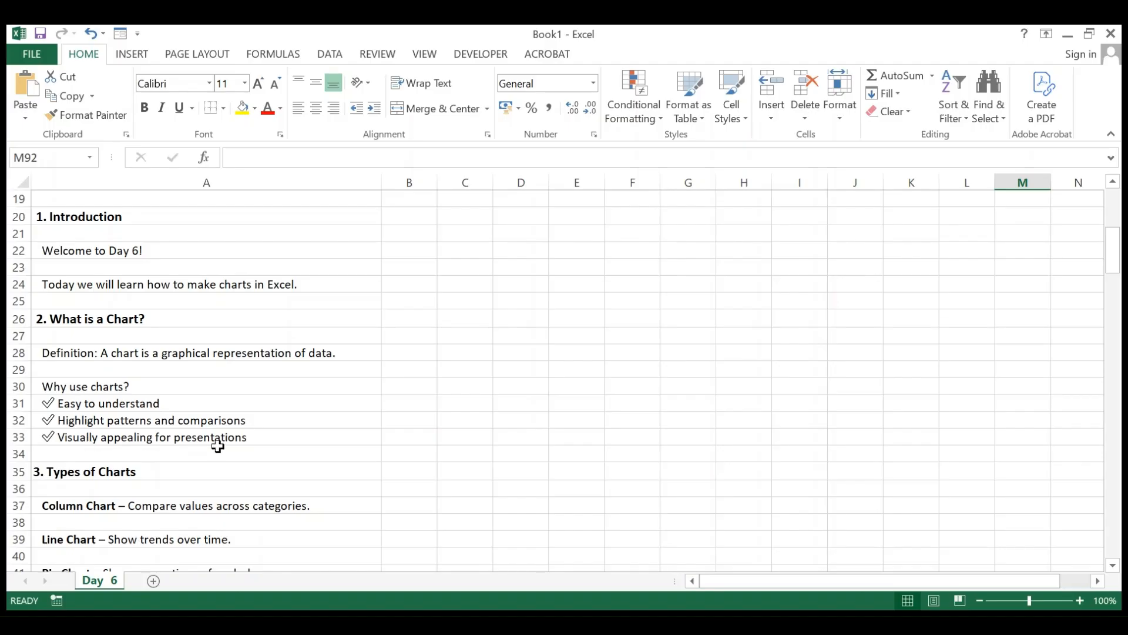
scroll(218, 447, down, 4)
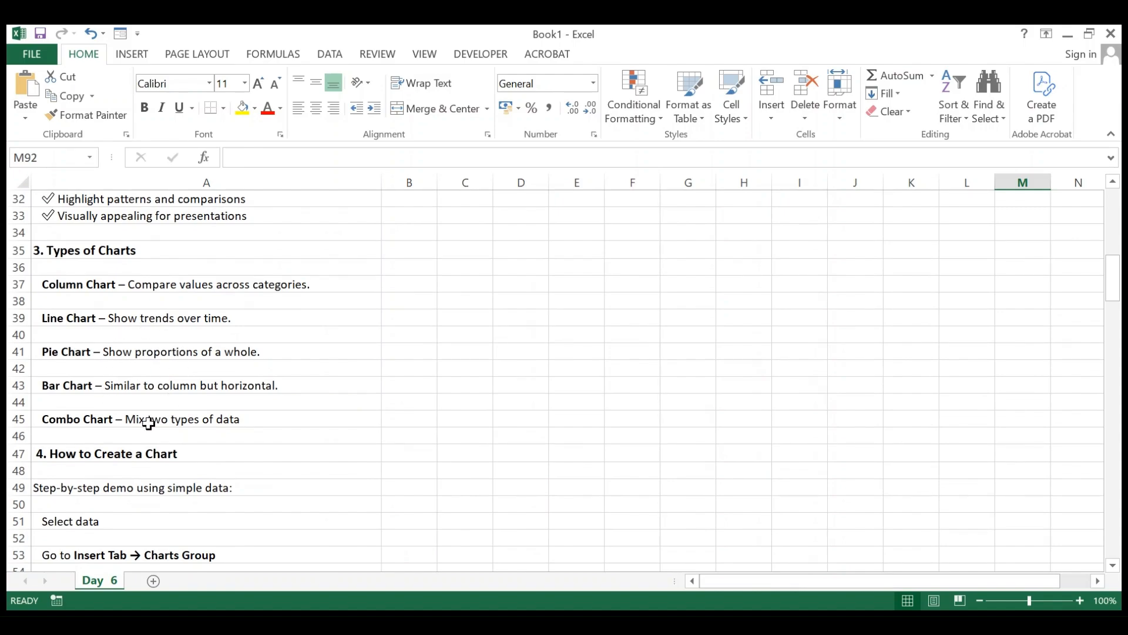
click(139, 58)
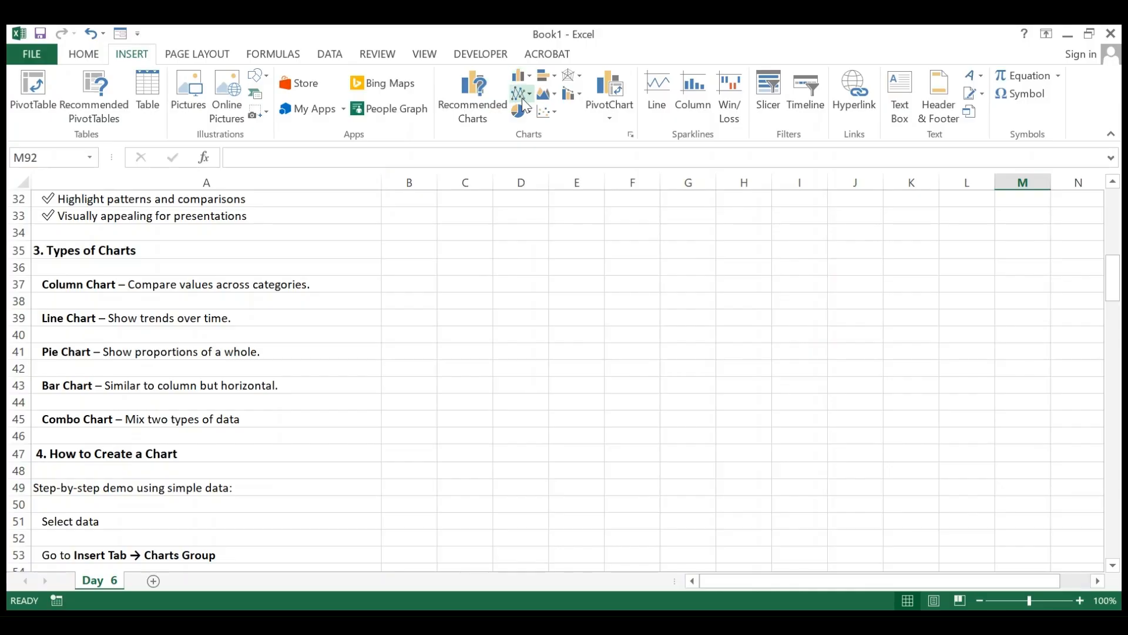
scroll(307, 256, down, 15)
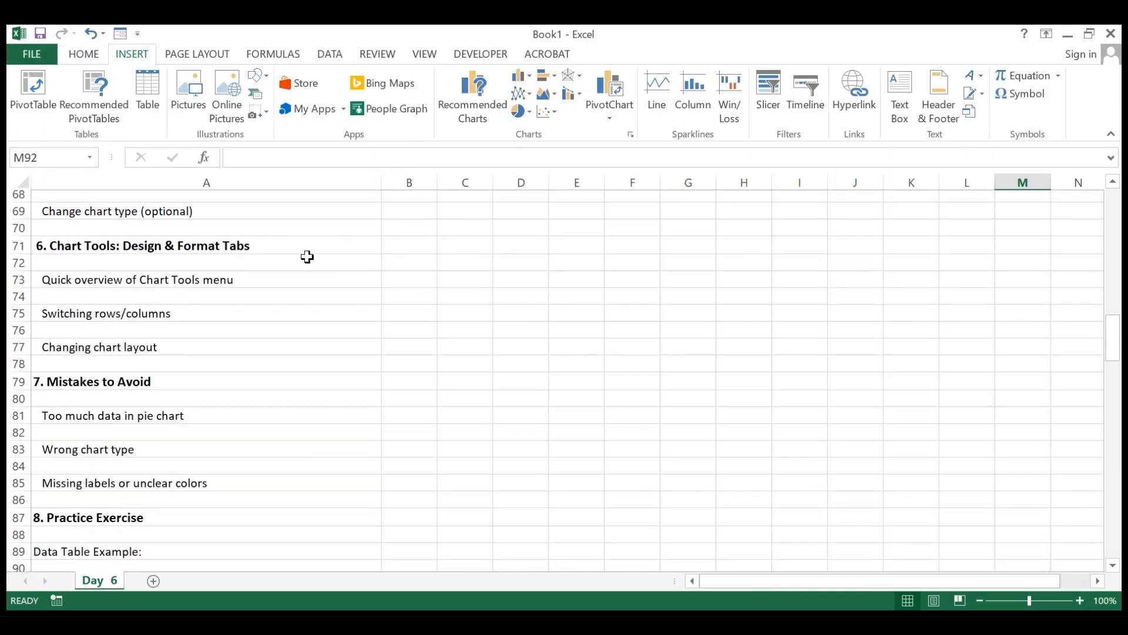
scroll(307, 257, down, 2)
drag(113, 351, 413, 412)
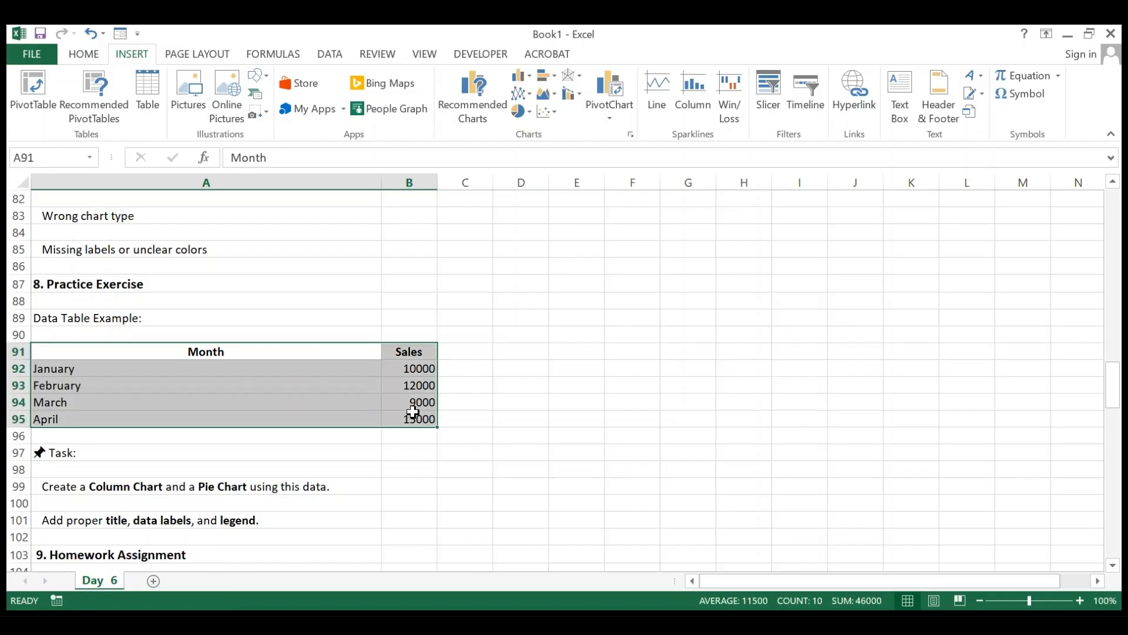
click(520, 75)
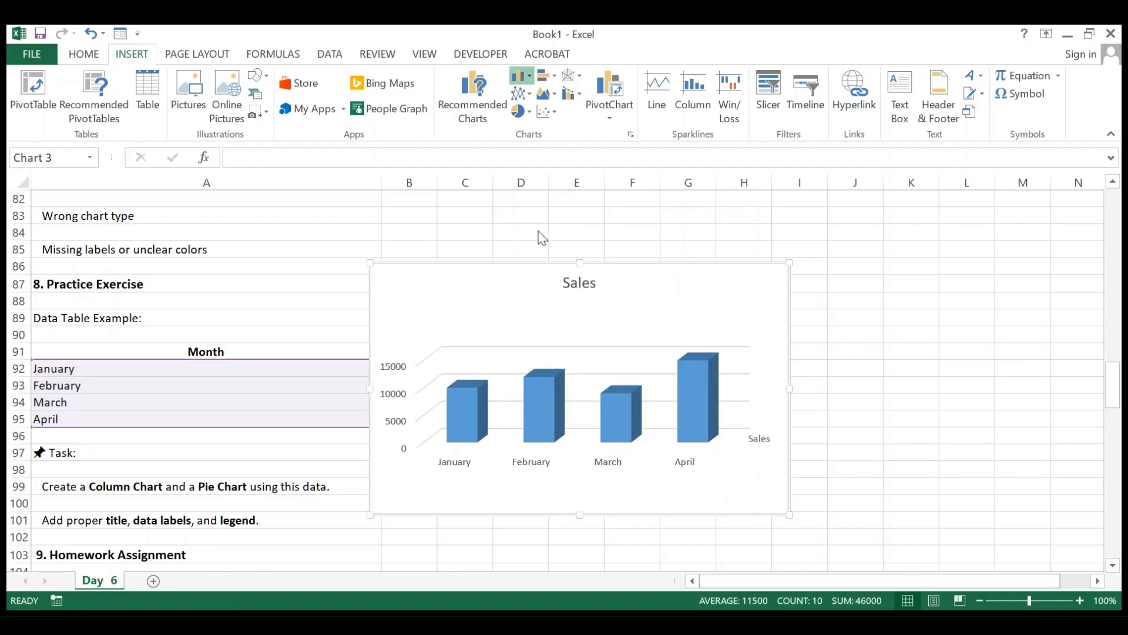
Move the Sales chart up beside the chart creation notes, with its upper edge near row 53, and reduce its height to end near row 64
scroll(536, 229, up, 2)
drag(517, 359, 519, 297)
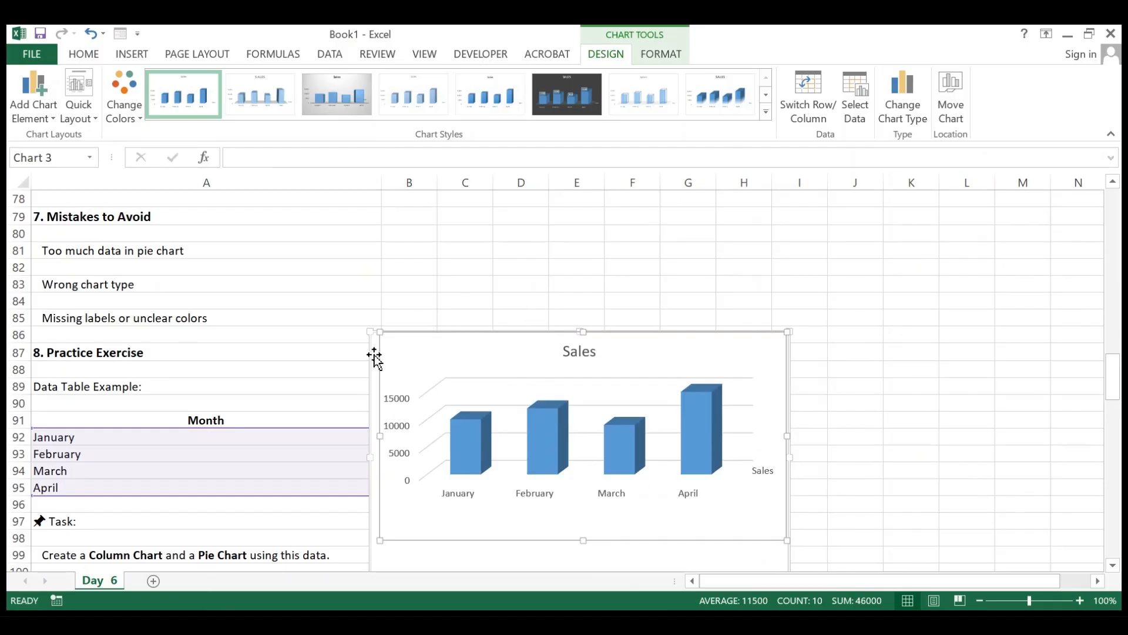
drag(374, 355, 381, 198)
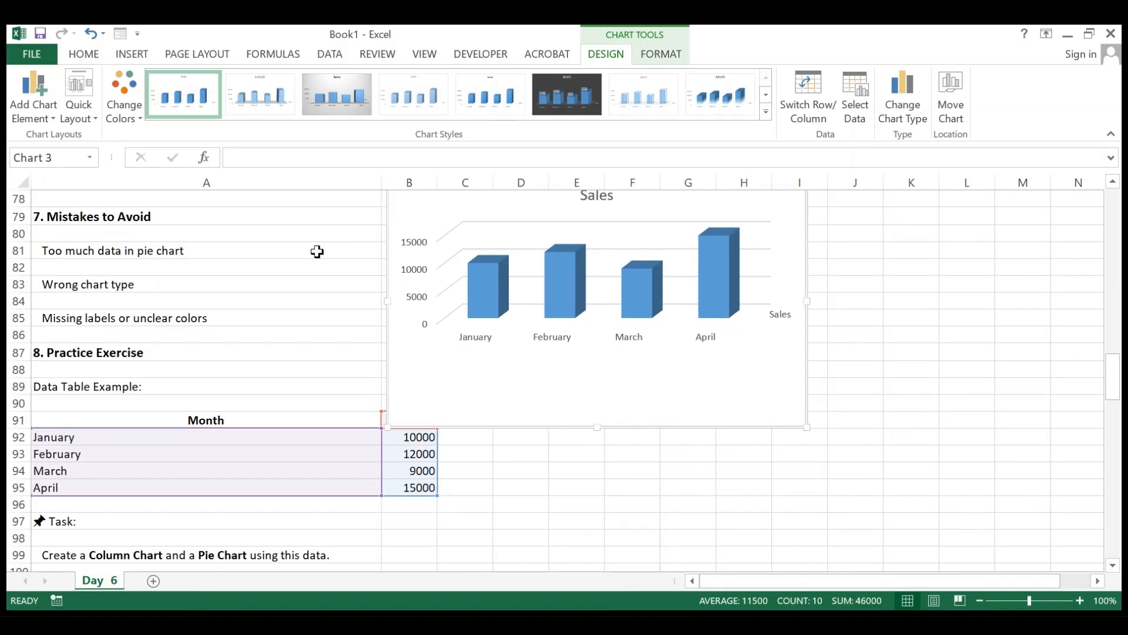
scroll(262, 298, up, 3)
scroll(262, 298, up, 3)
drag(403, 448, 420, 322)
drag(393, 453, 385, 222)
scroll(277, 267, up, 4)
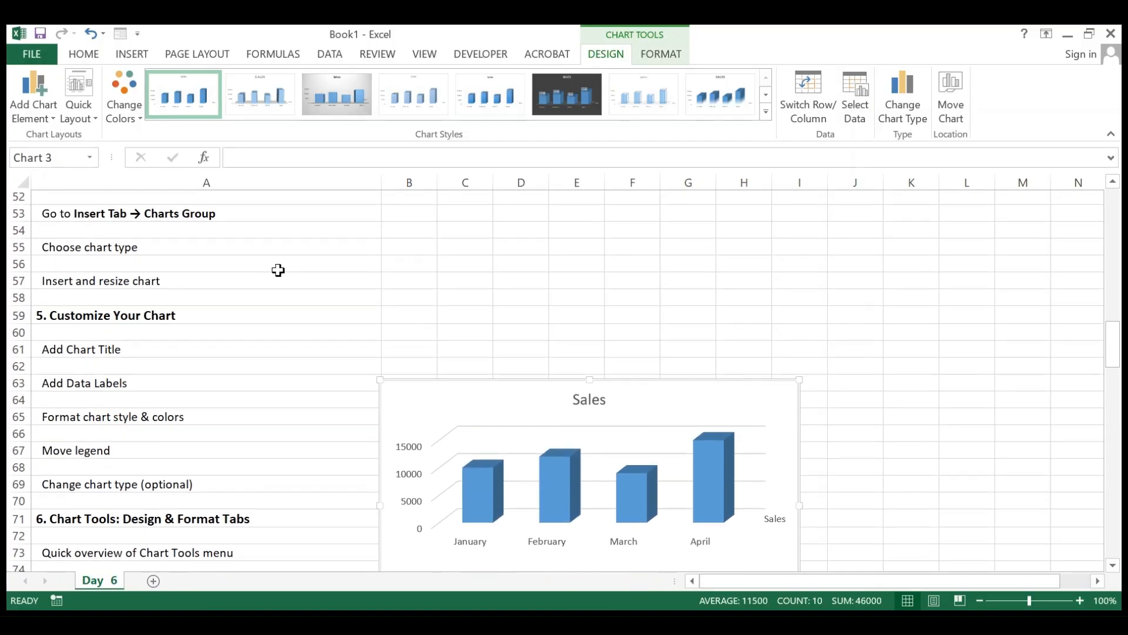
drag(423, 423, 382, 234)
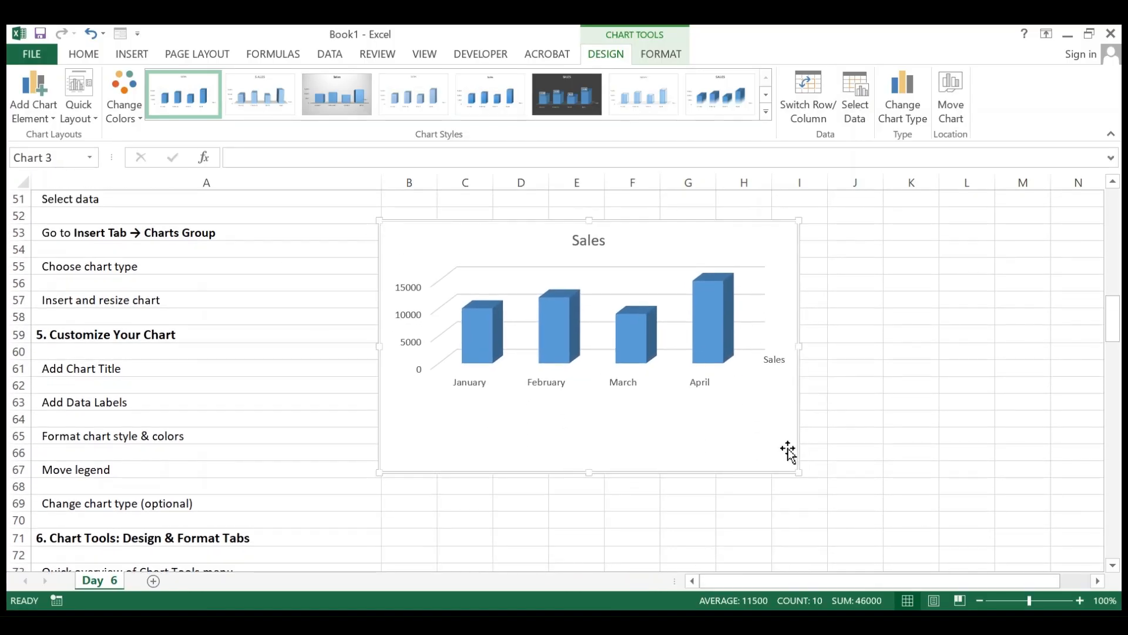
drag(799, 472, 788, 420)
Apply the dark-background chart style with data labels and add a data table with legend keys beneath the columns
click(567, 94)
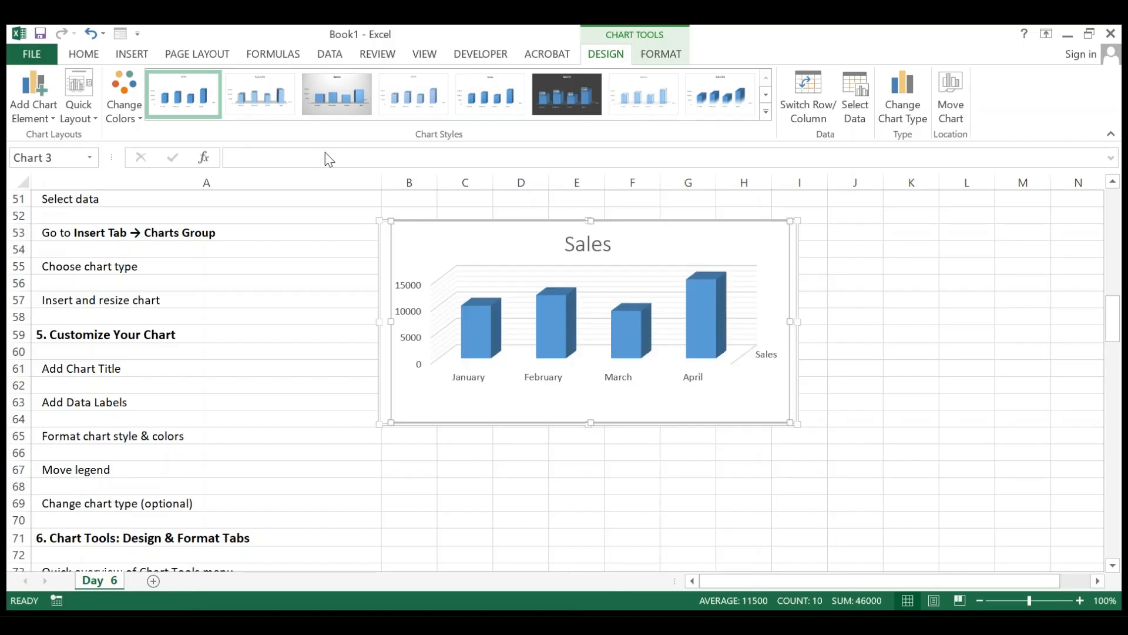
click(579, 96)
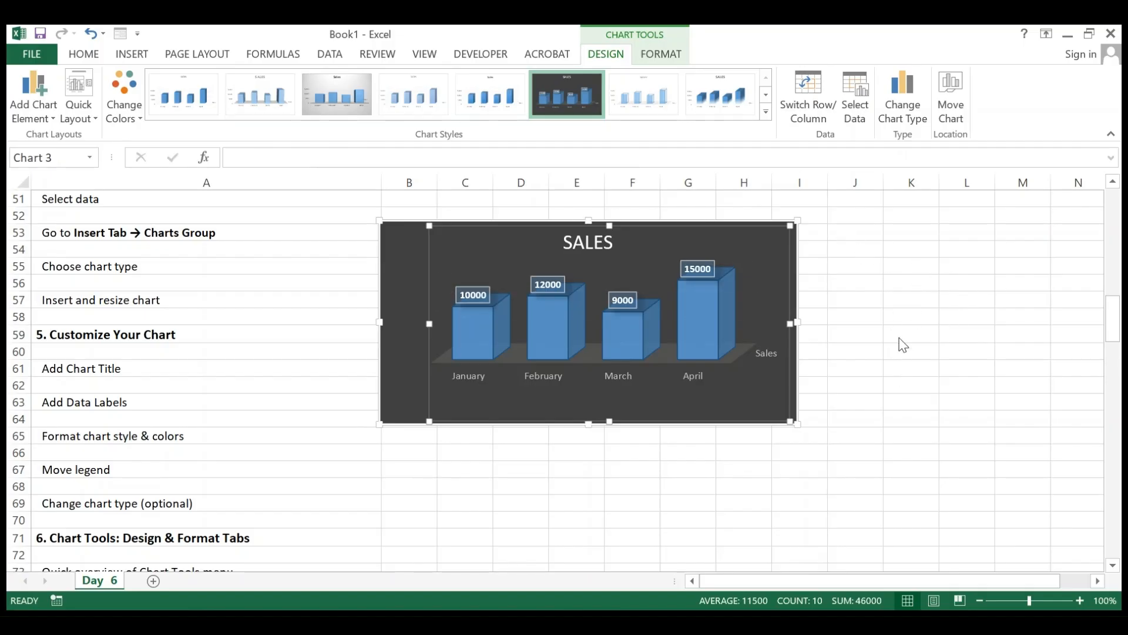
click(977, 313)
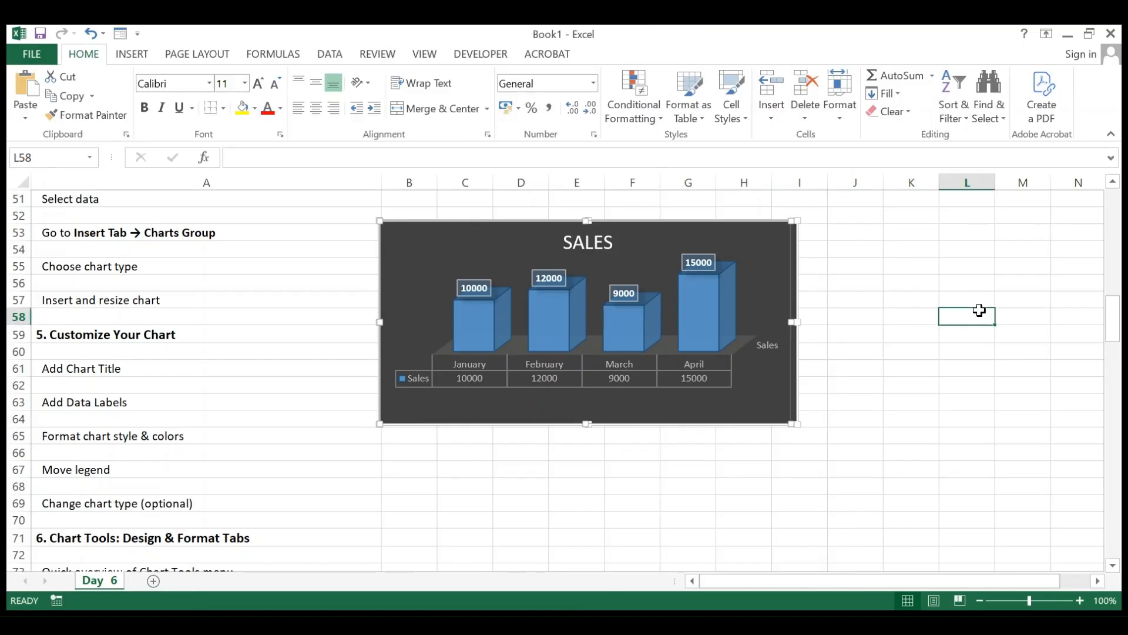
Format the chart's plot area with no fill and no border line
click(770, 267)
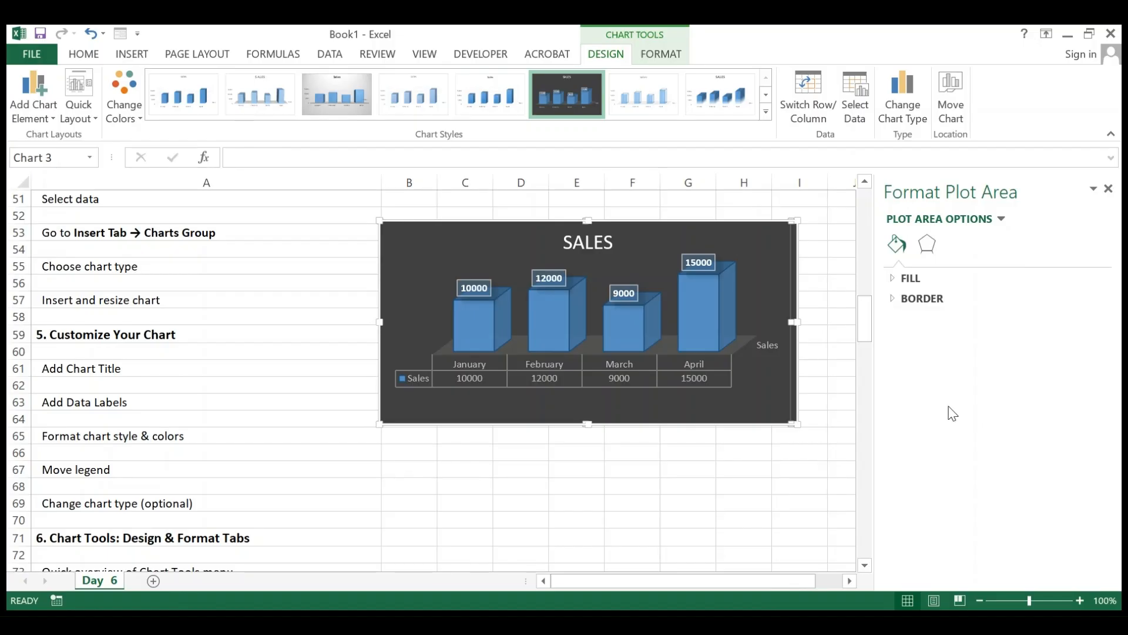
click(924, 276)
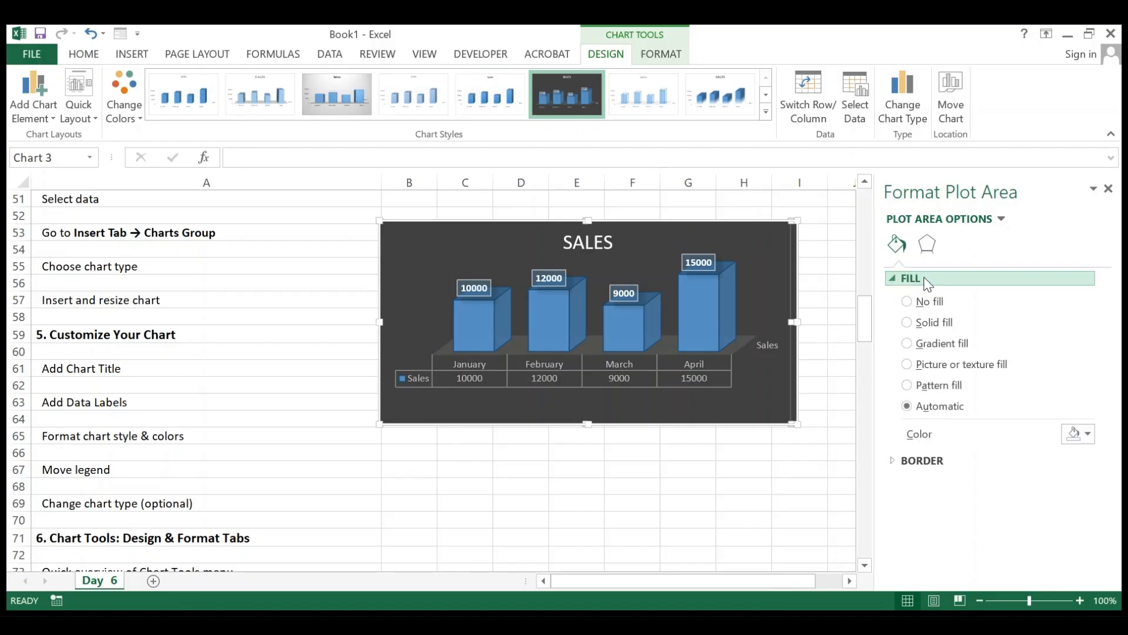
click(907, 301)
click(914, 431)
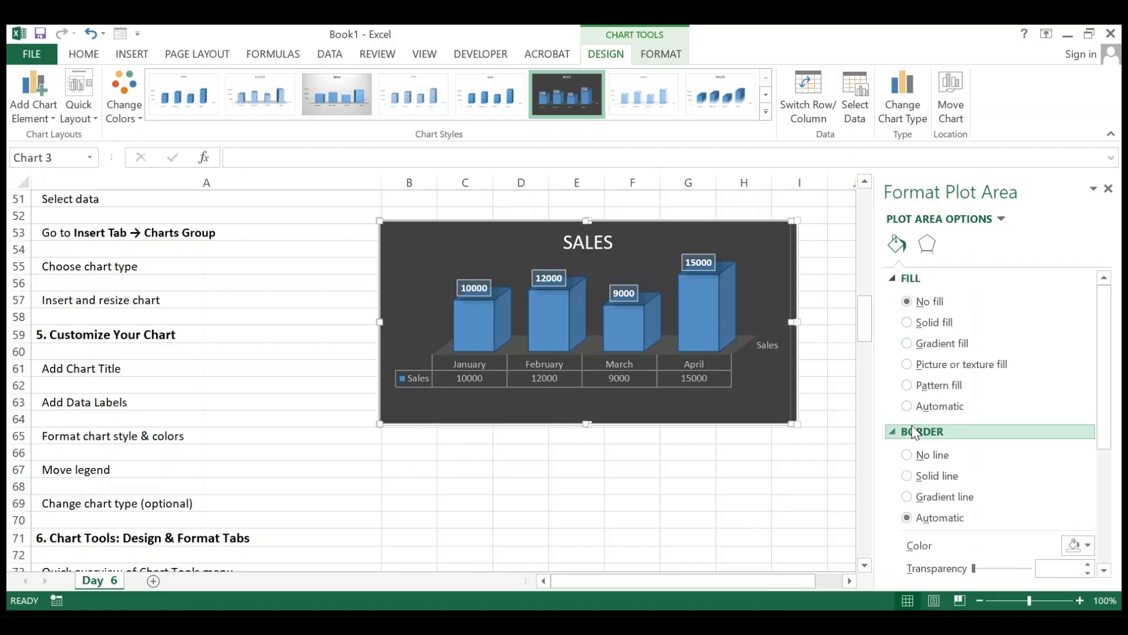
click(907, 476)
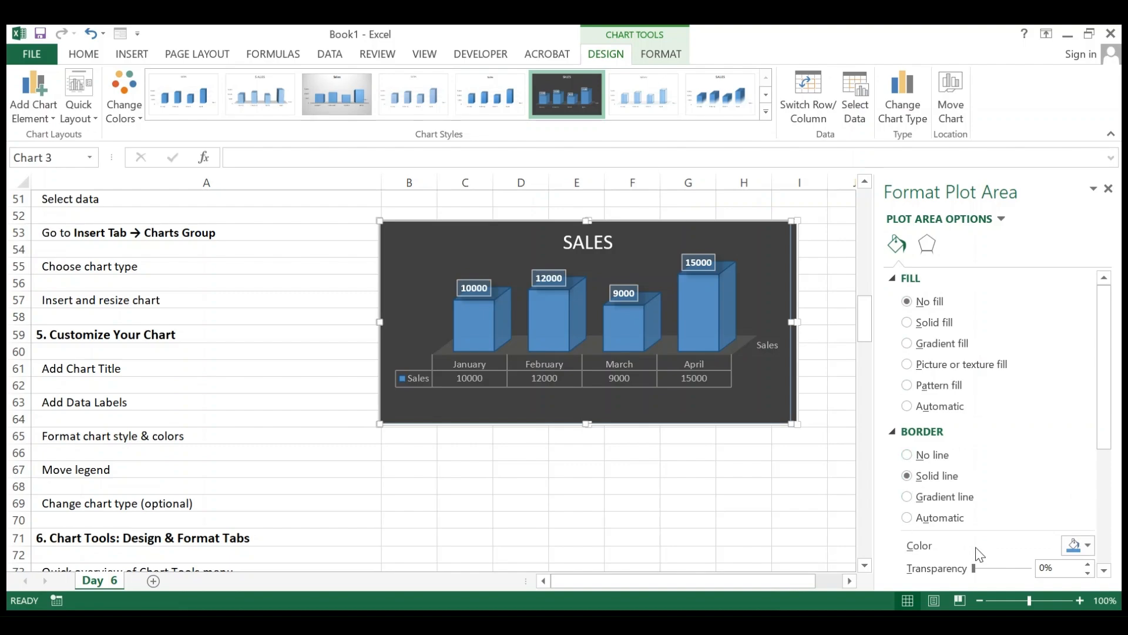
click(1088, 546)
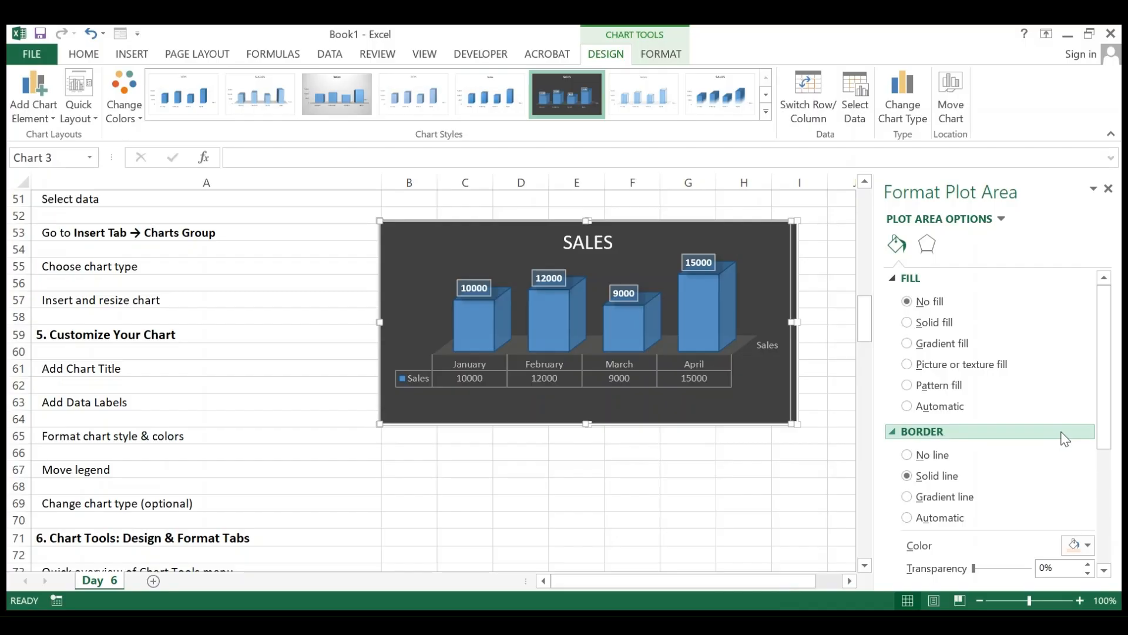
click(909, 455)
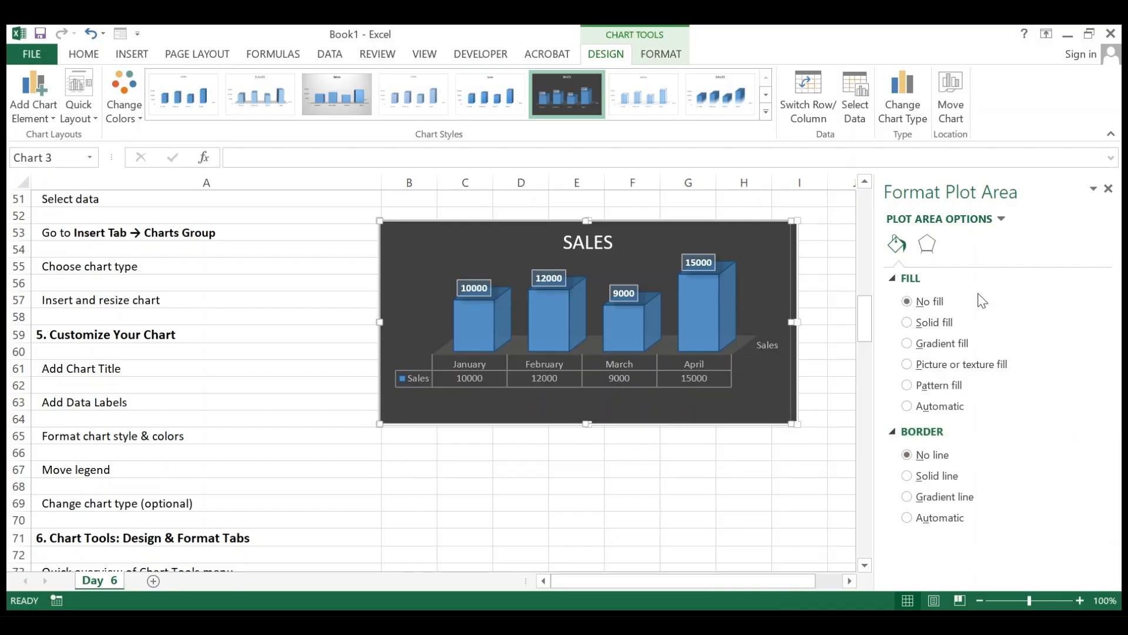
click(923, 245)
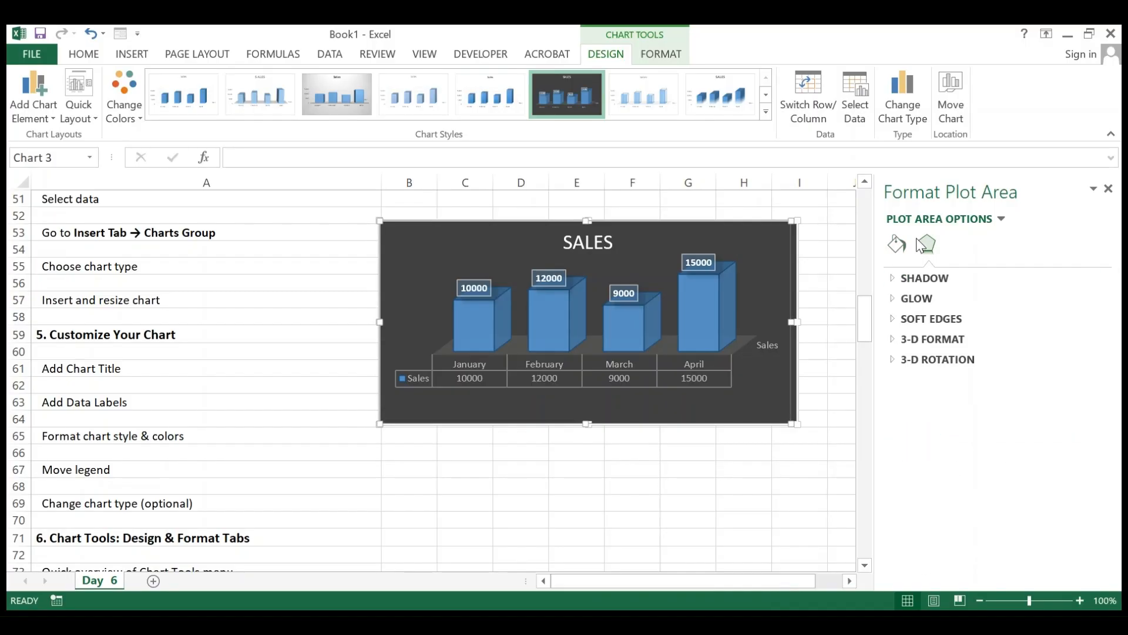
click(1108, 189)
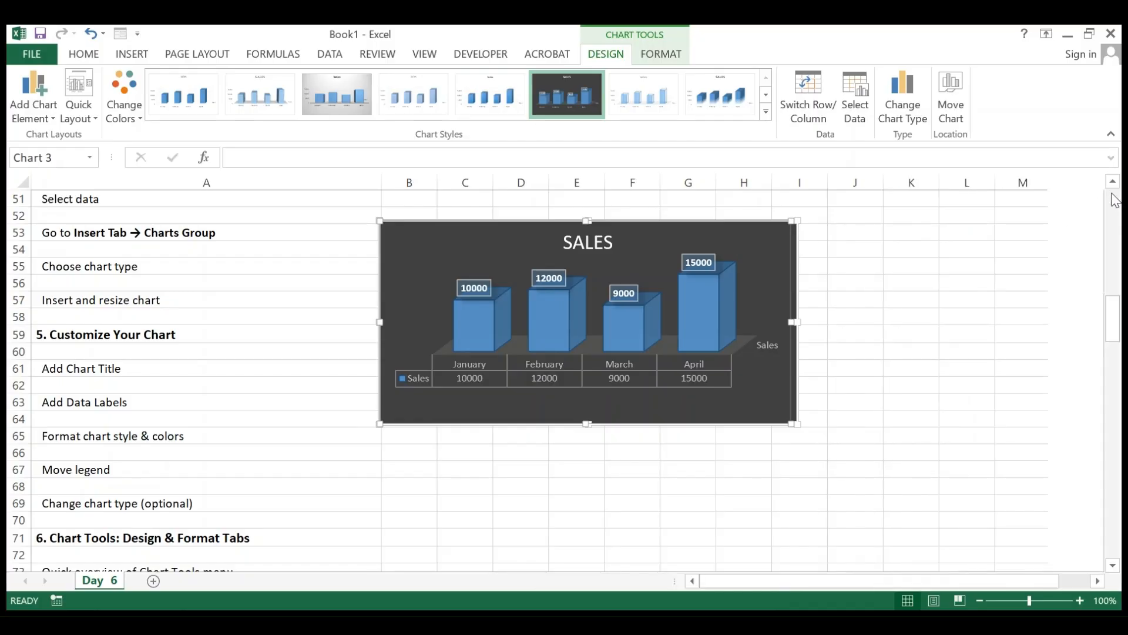
Change the column shape of the Sales data series to Cylinder
click(727, 270)
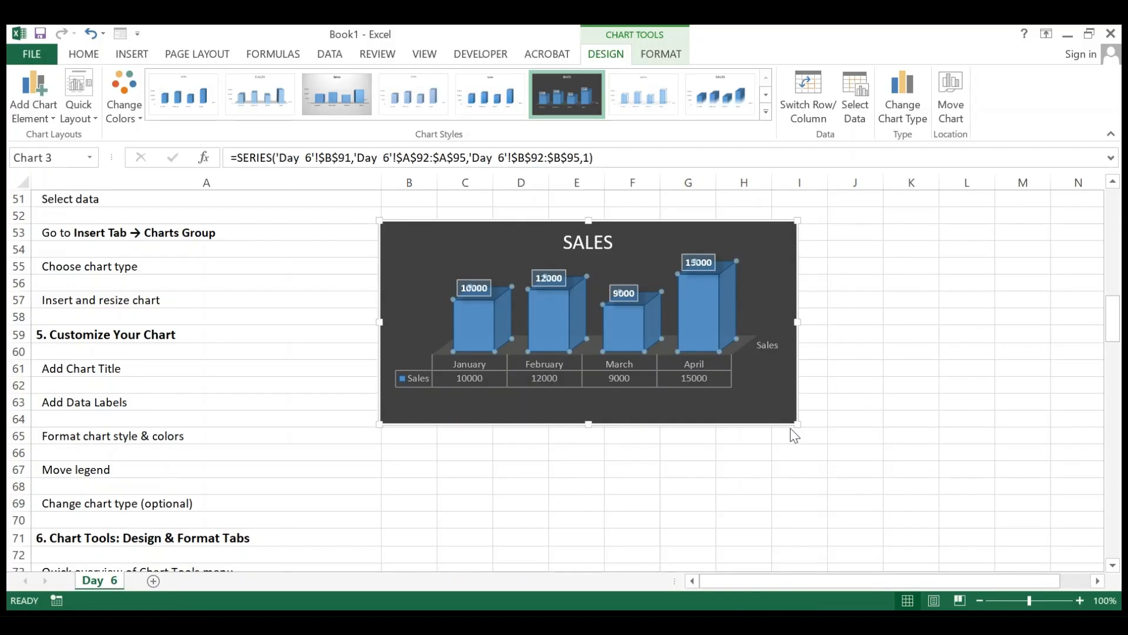
key(ctrl+1)
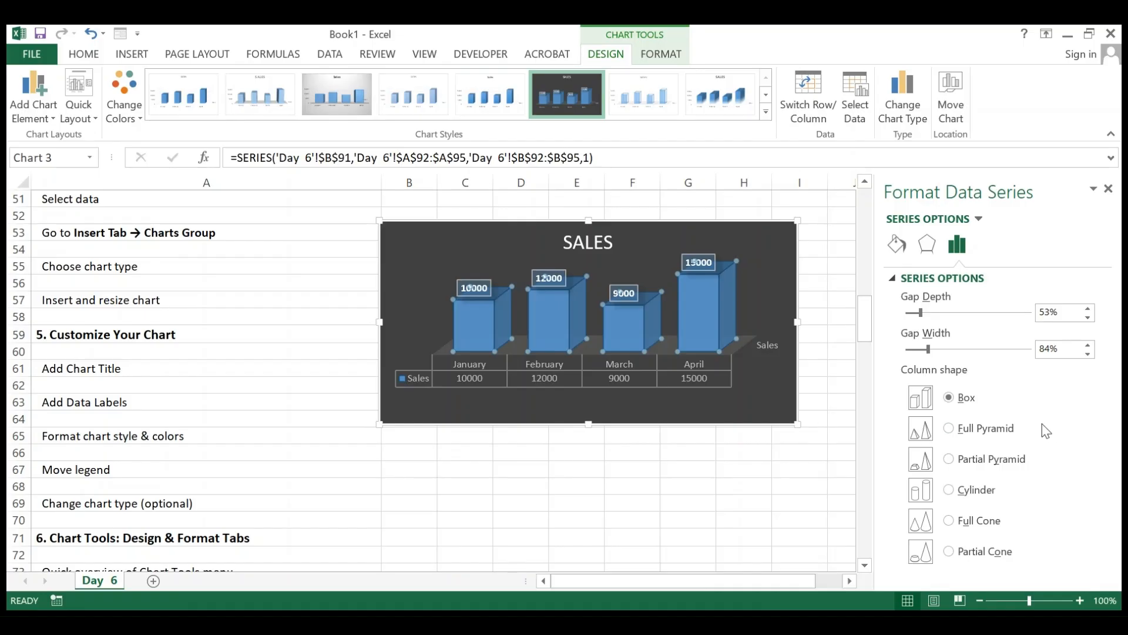
click(949, 428)
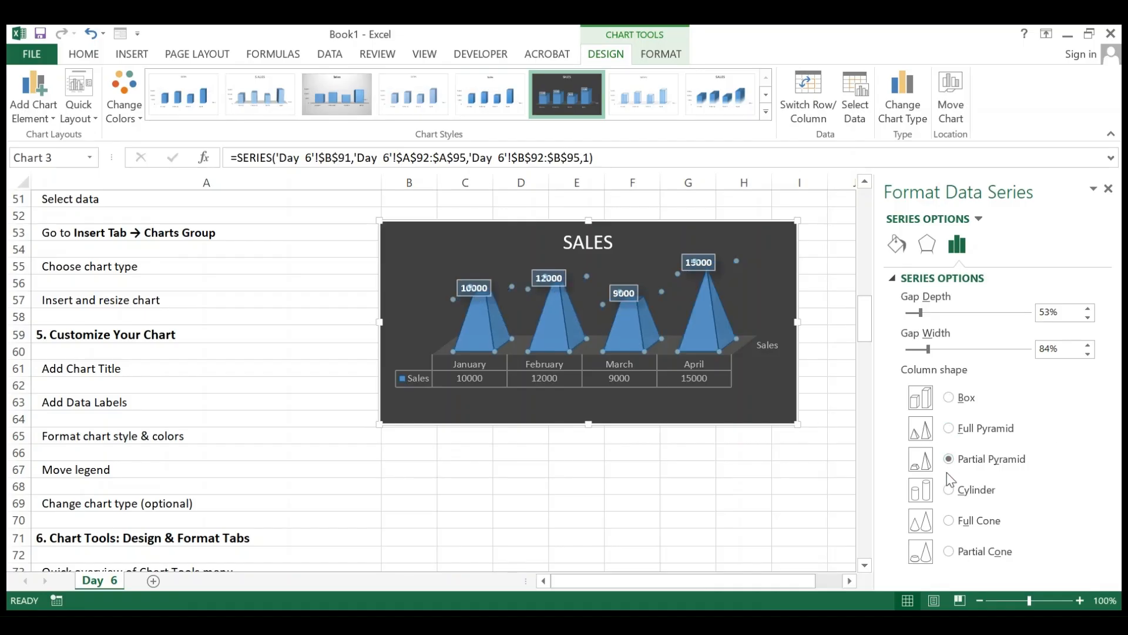
click(949, 490)
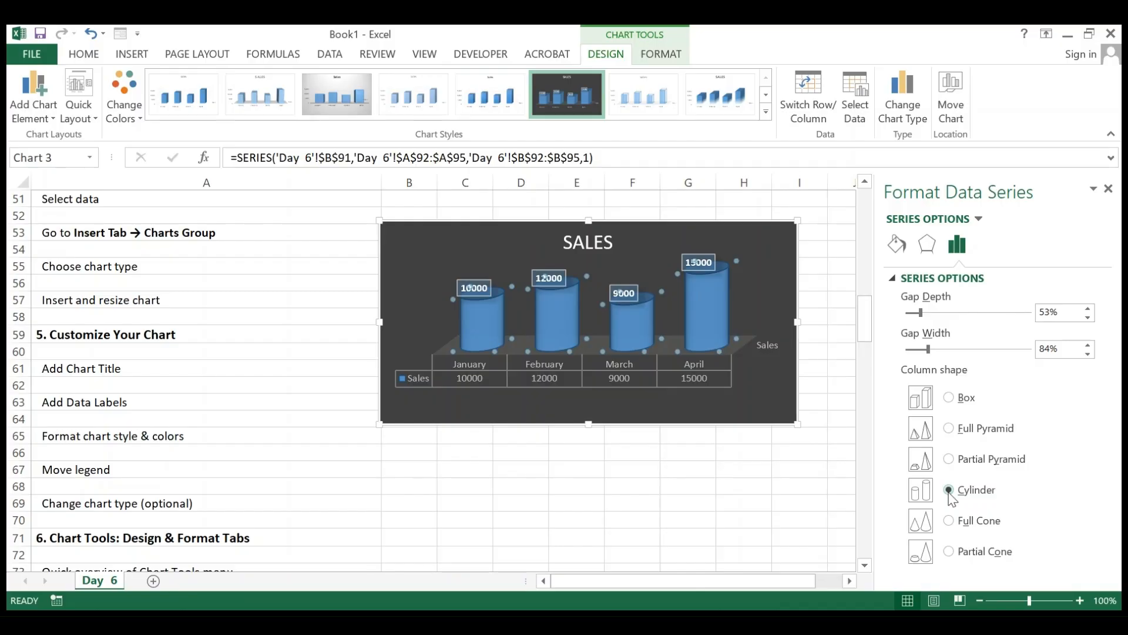
Give the Sales series a solid green fill, close its formatting options and deselect the chart
click(893, 247)
click(1089, 477)
click(1028, 438)
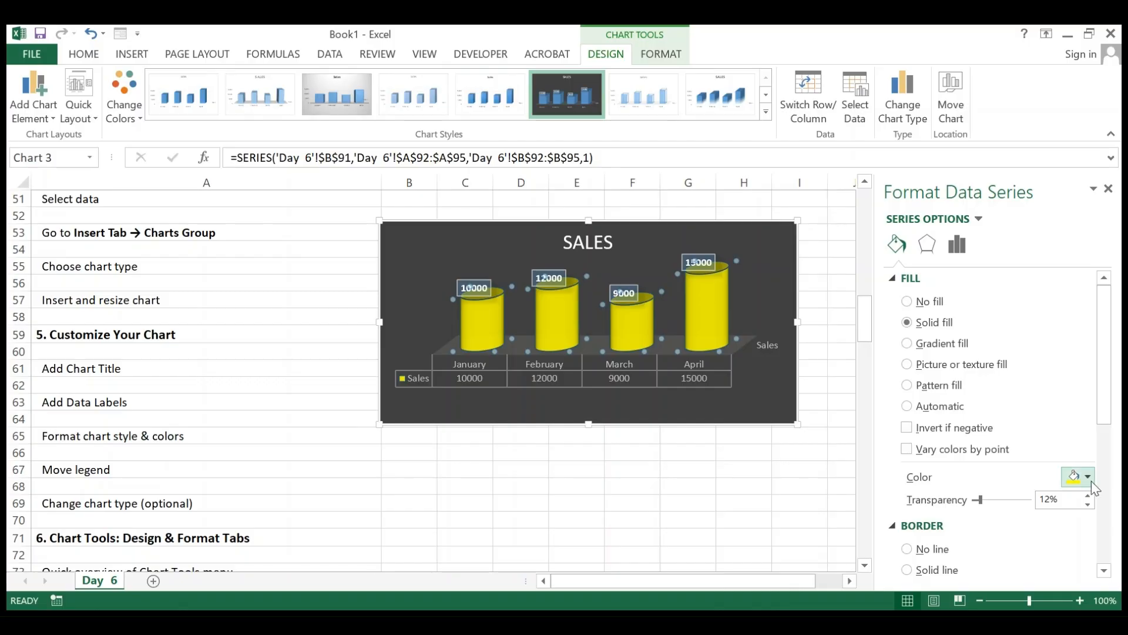
click(1051, 449)
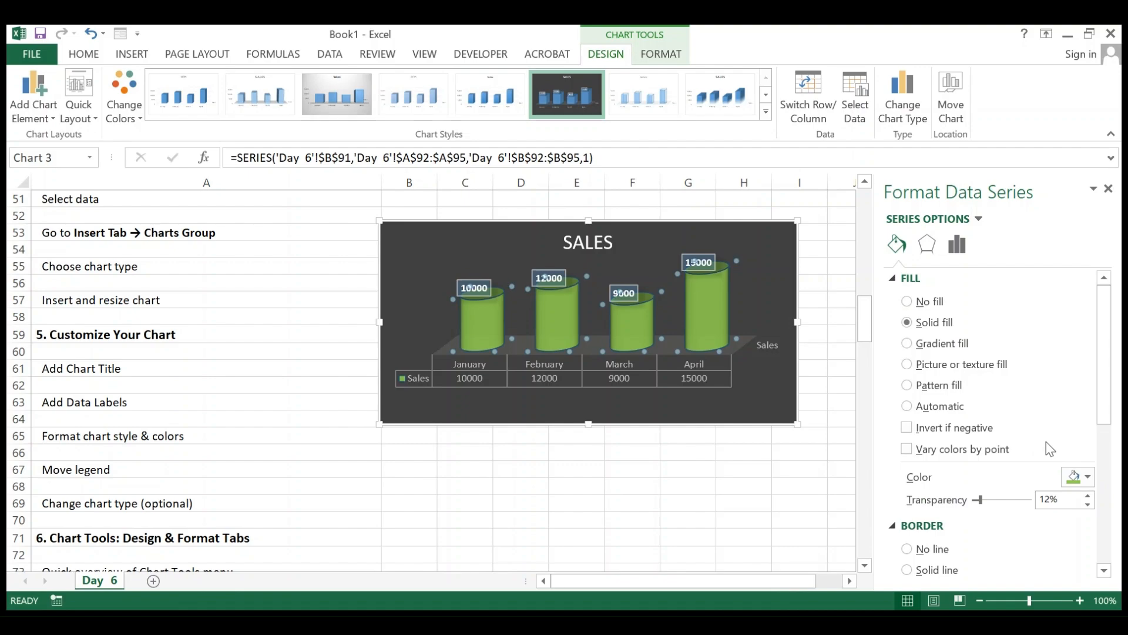
click(1109, 188)
click(995, 351)
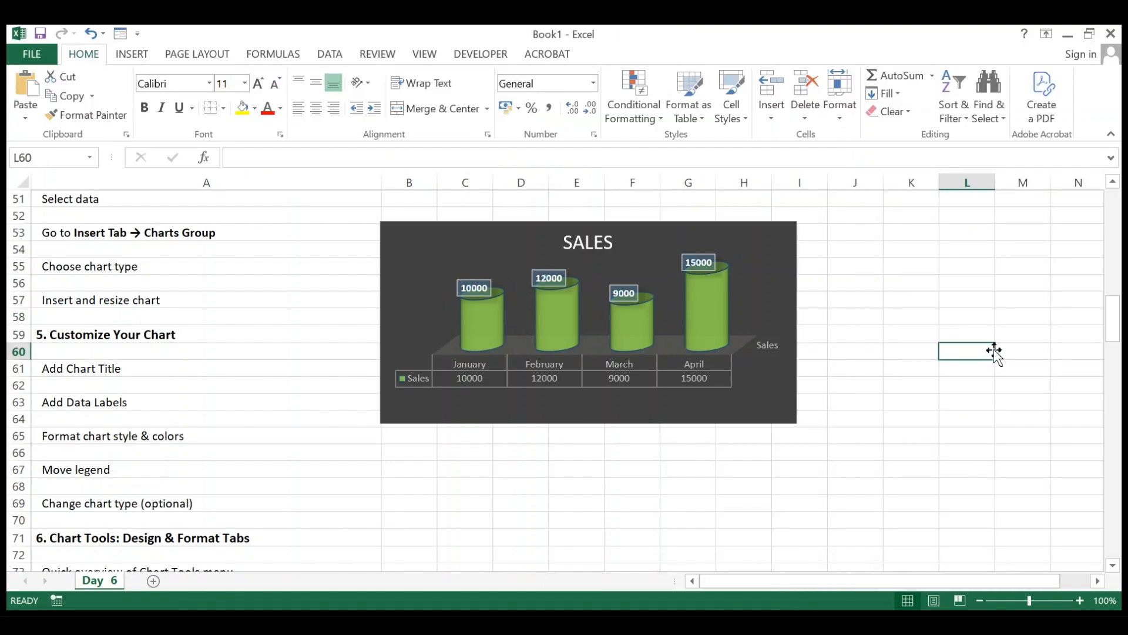
Try editing the chart title by inserting extra letters, then remove them and restore the title to SALES
scroll(311, 454, down, 5)
scroll(310, 454, up, 3)
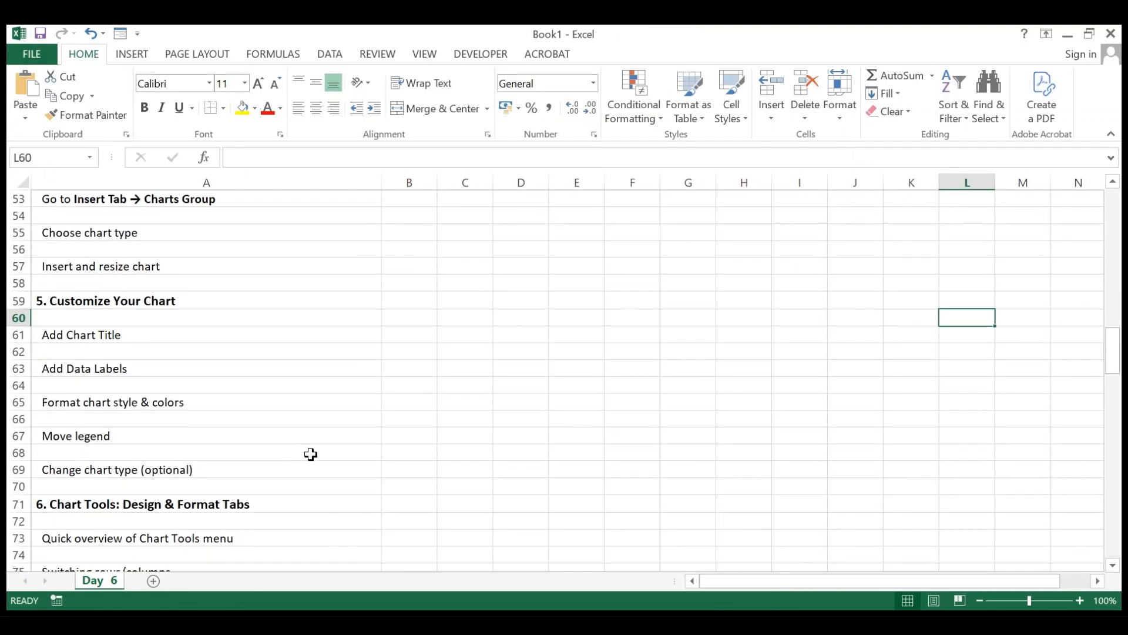
scroll(310, 454, up, 4)
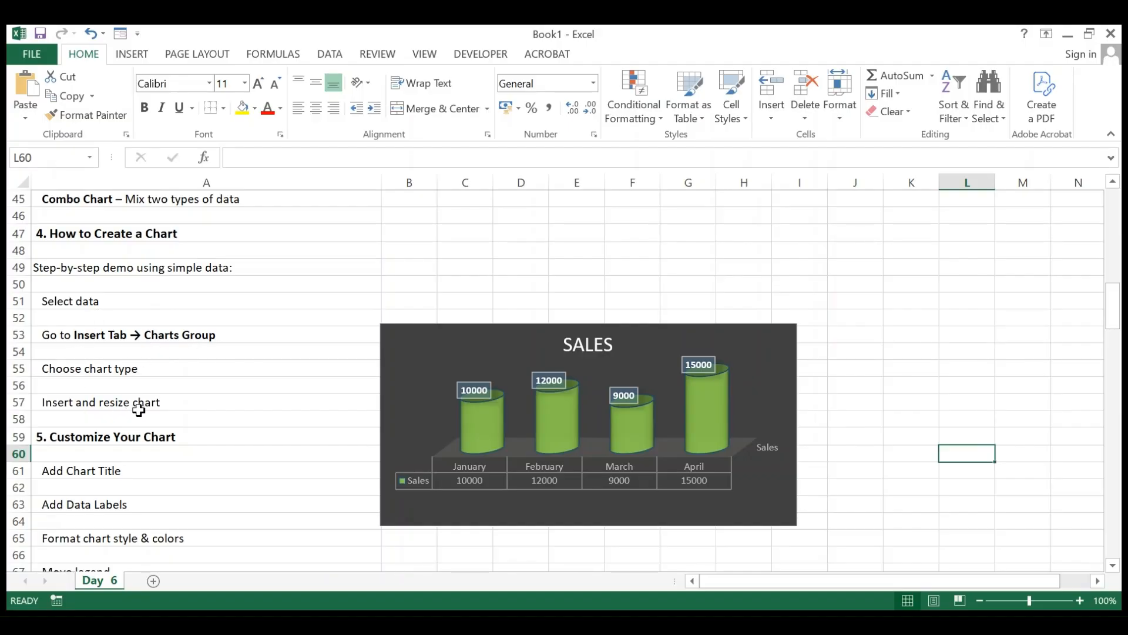
scroll(209, 404, down, 2)
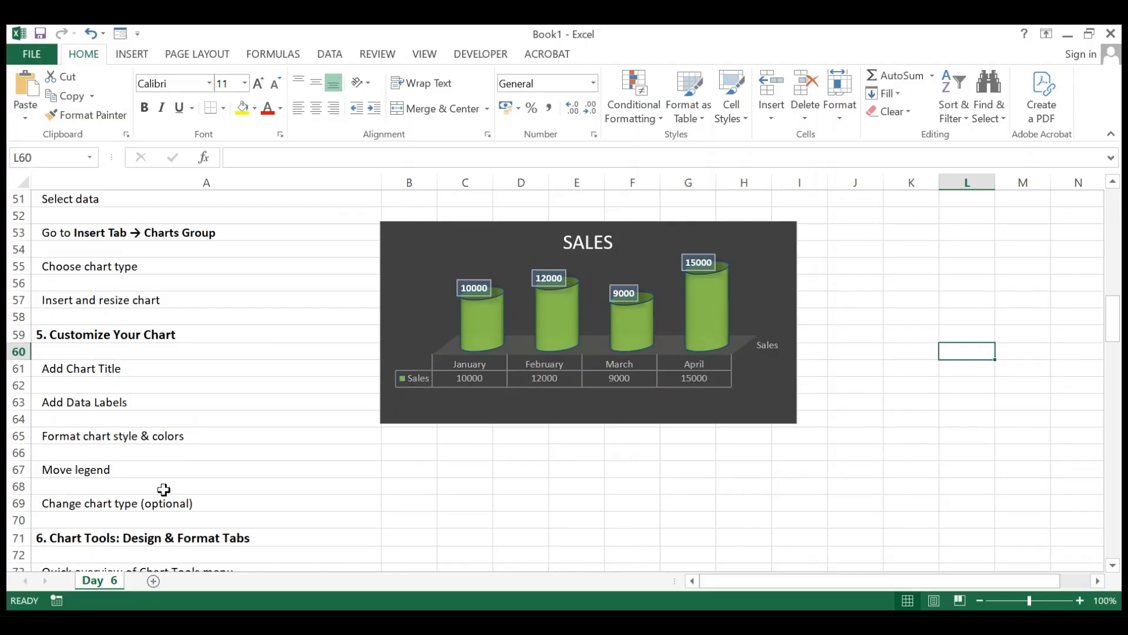
click(584, 242)
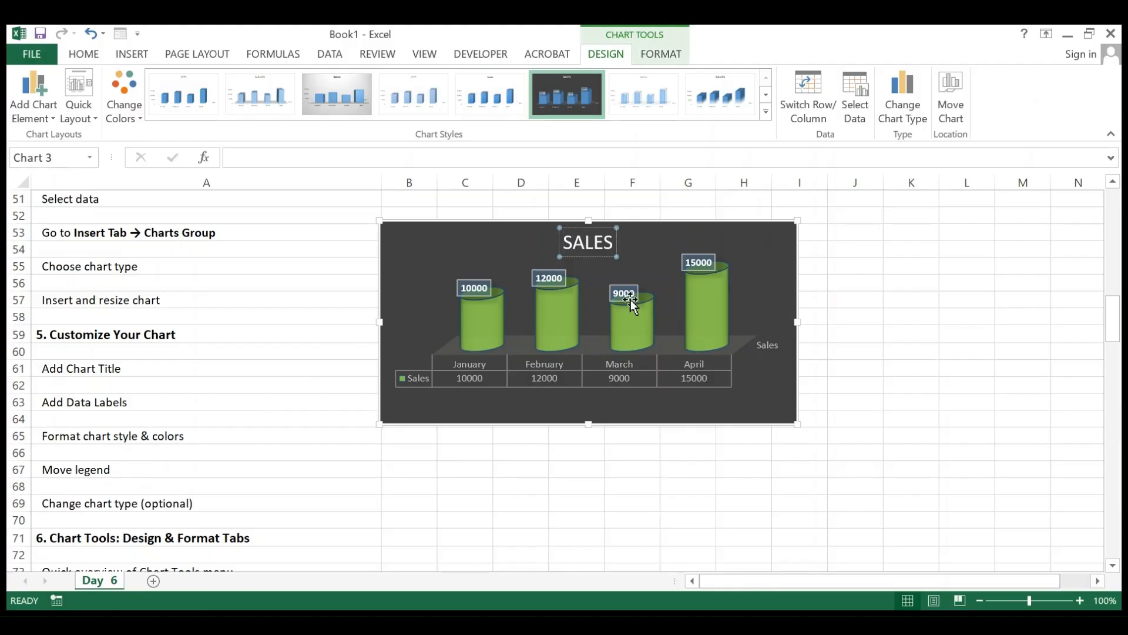
text(M,NFSDM,)
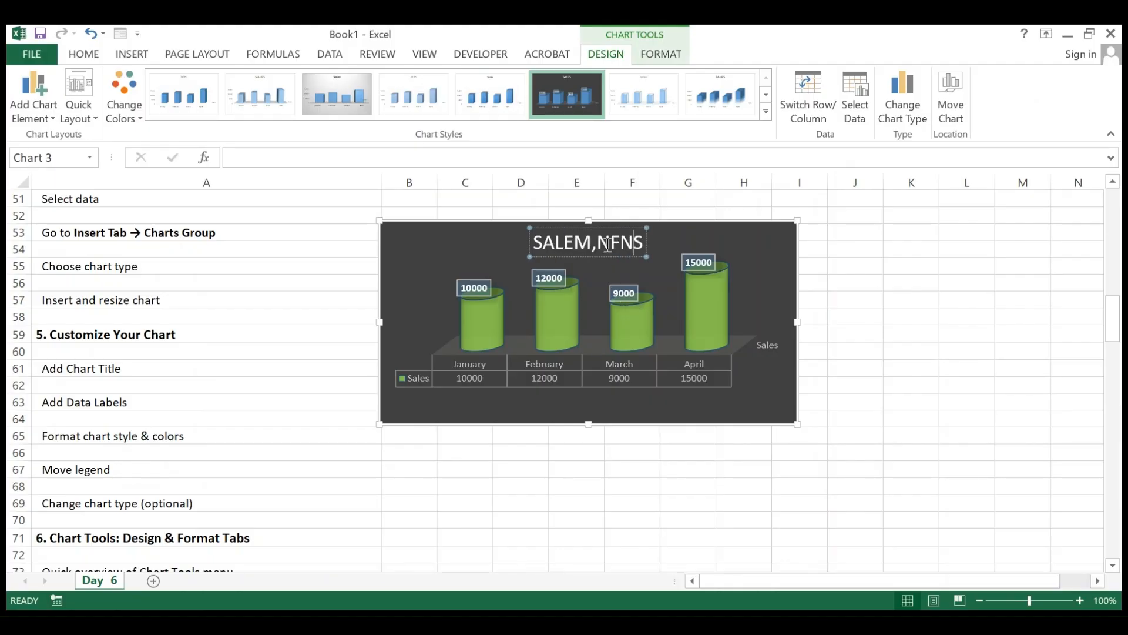
key(BackSpace)
key(BackSpace)
key(BackSpace)
key(BackSpace)
key(BackSpace)
key(BackSpace)
key(BackSpace)
key(BackSpace)
key(BackSpace)
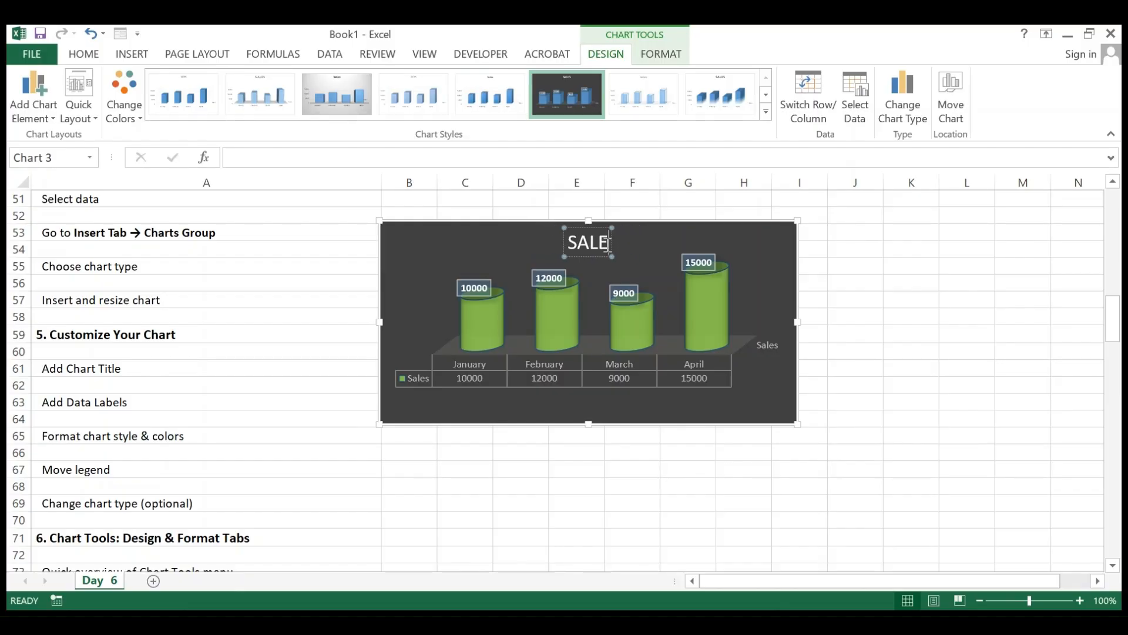
text(S)
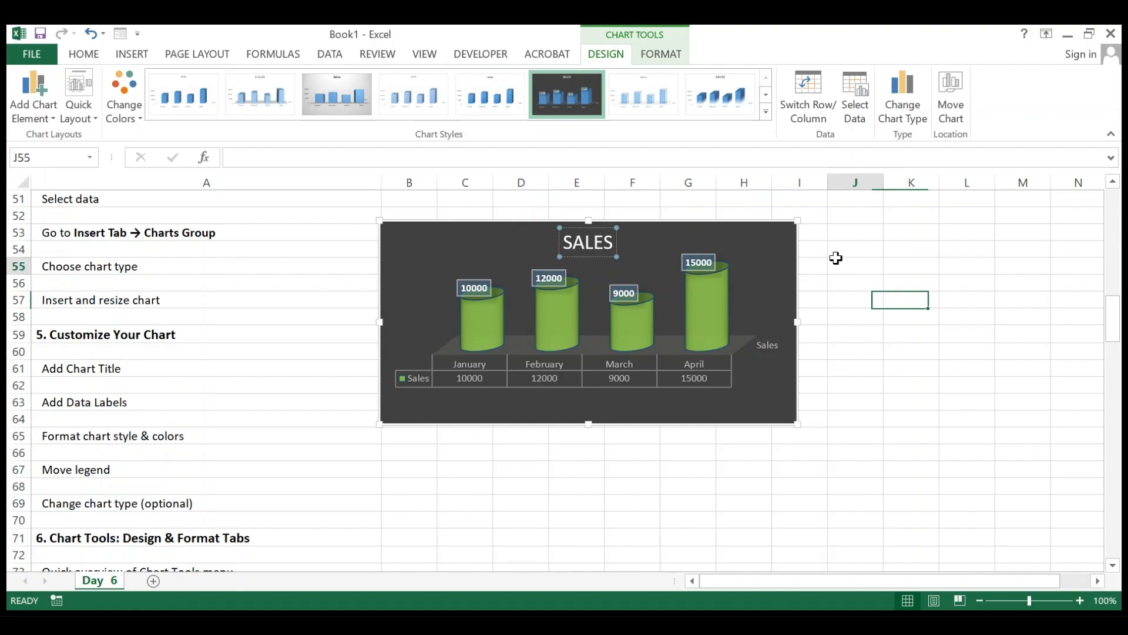
Select the whole sales chart and preview alternative color schemes for its columns
click(837, 261)
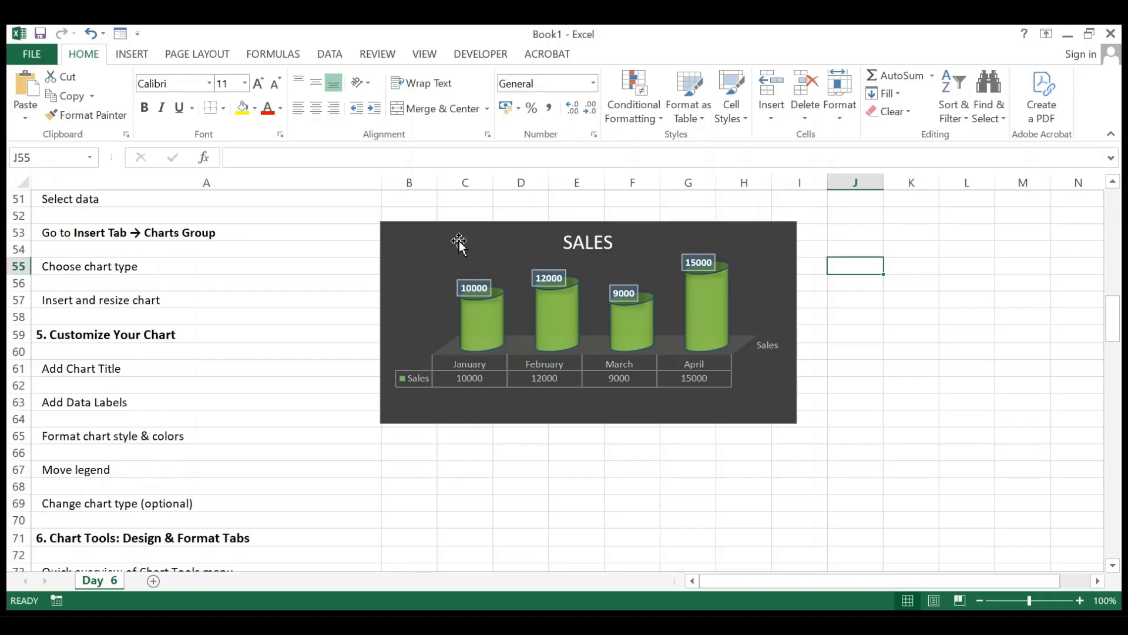
click(435, 242)
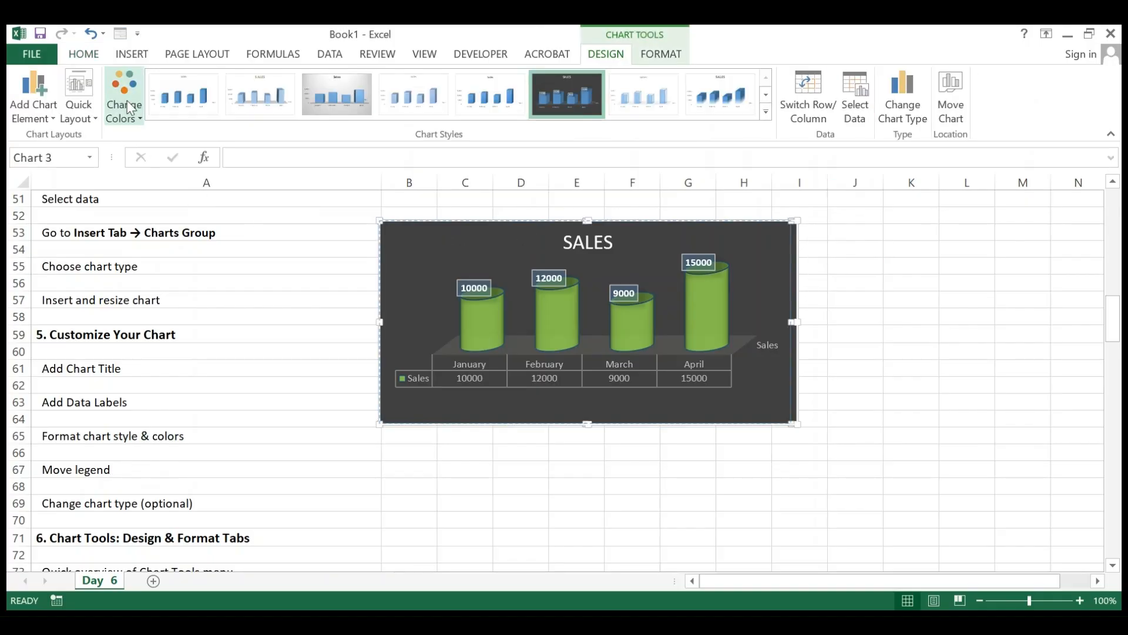
click(139, 121)
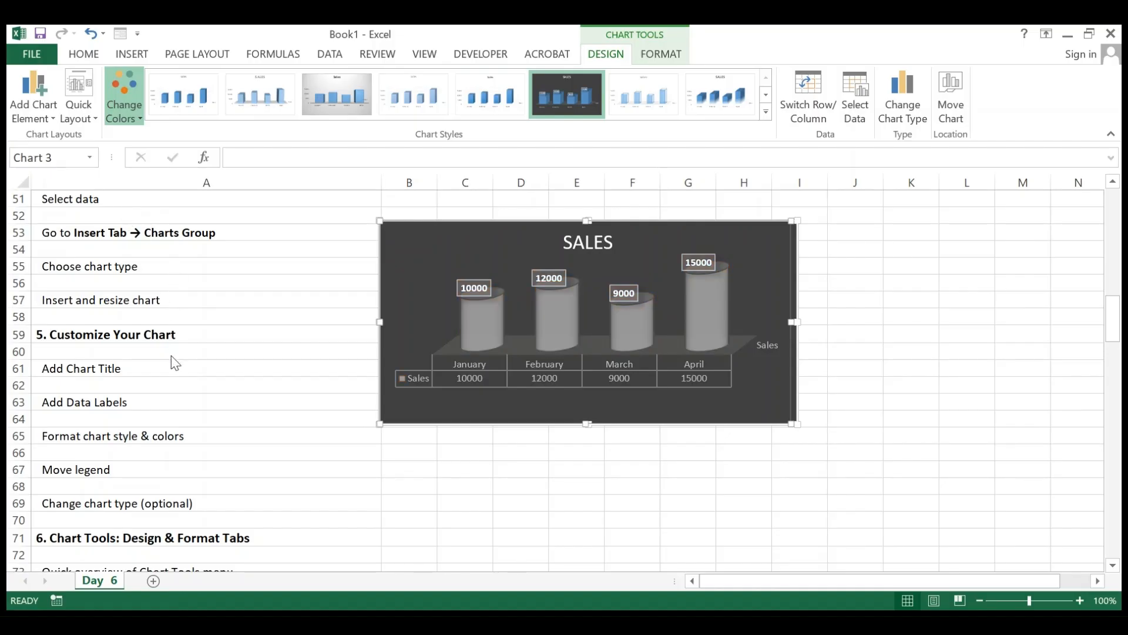
Review the remaining lesson notes on chart tools and mistakes to avoid, the practice exercise and the homework tasks
scroll(232, 466, down, 5)
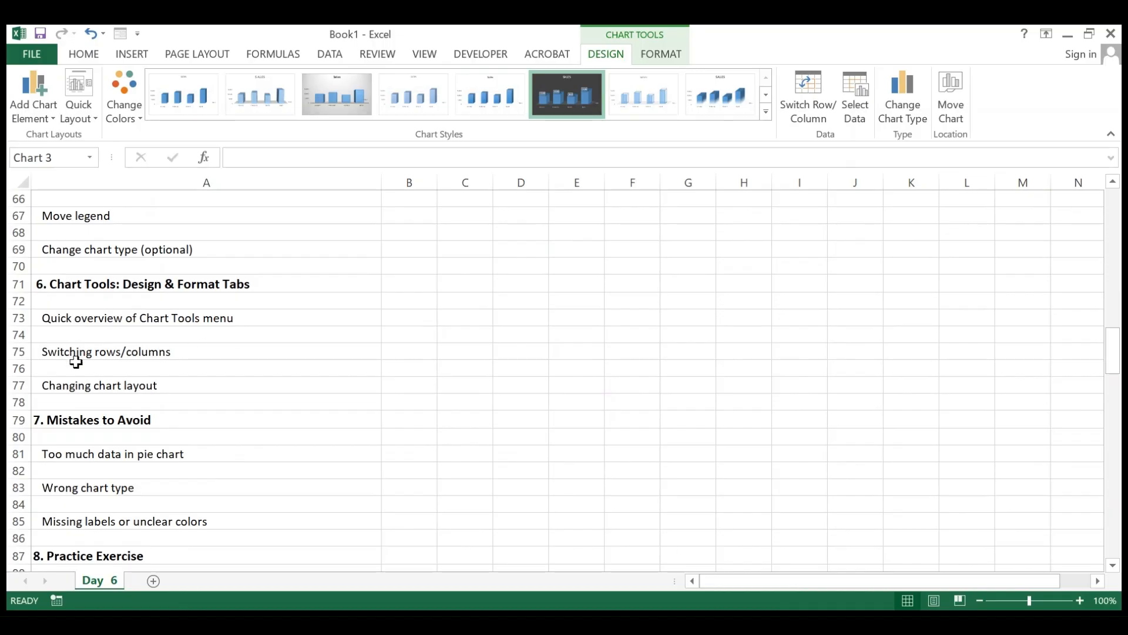
scroll(195, 391, down, 2)
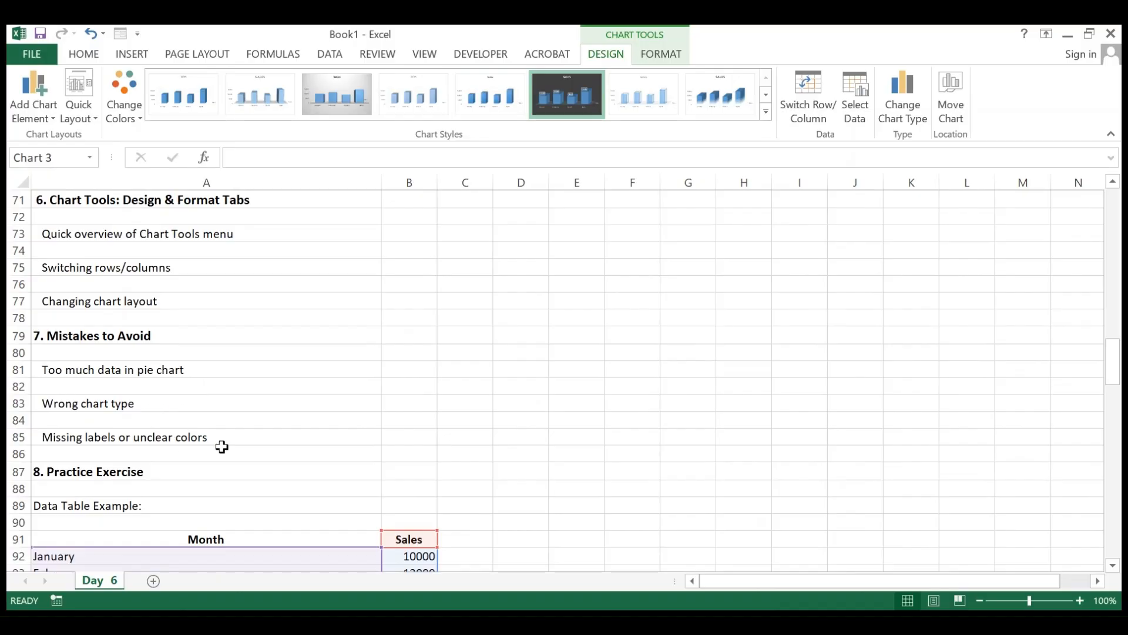
scroll(221, 447, down, 3)
scroll(321, 436, down, 3)
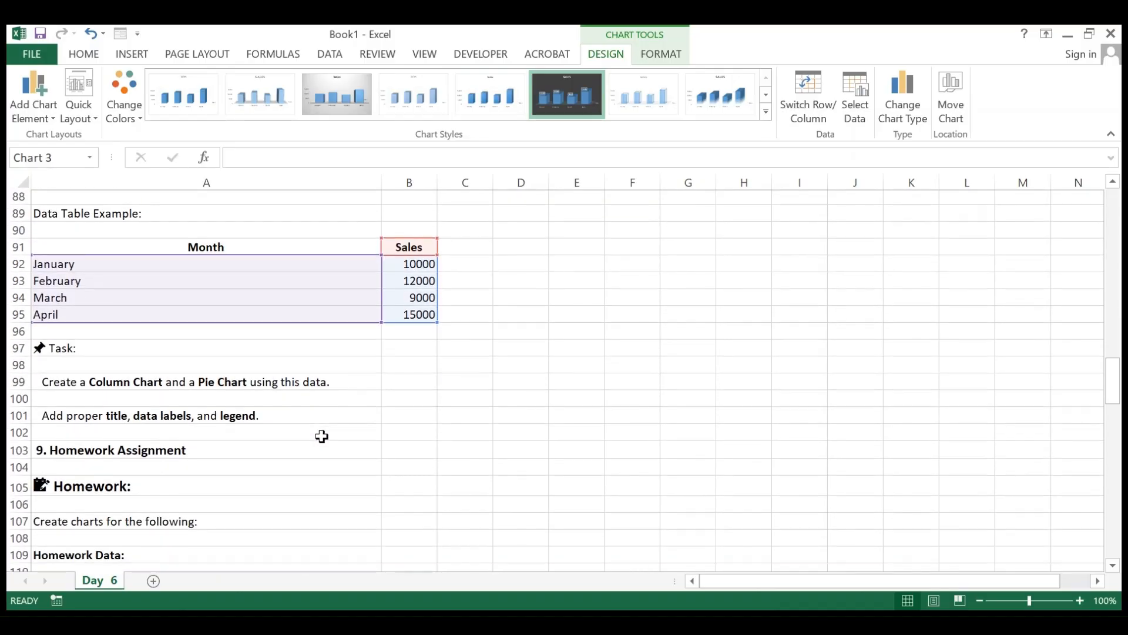
scroll(190, 442, down, 5)
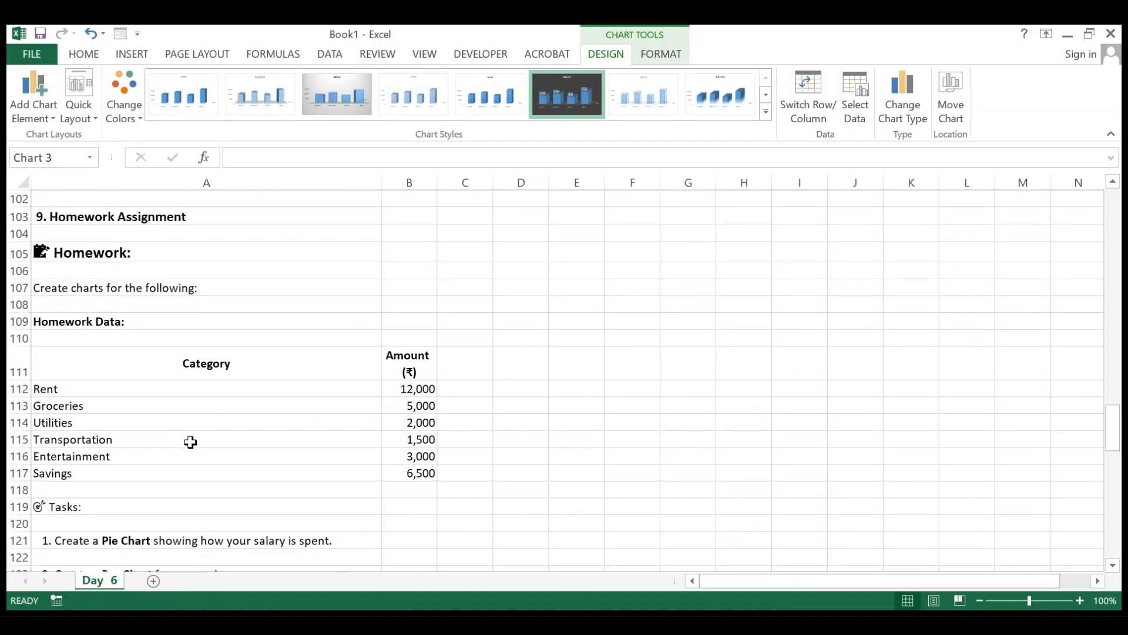
scroll(191, 442, down, 4)
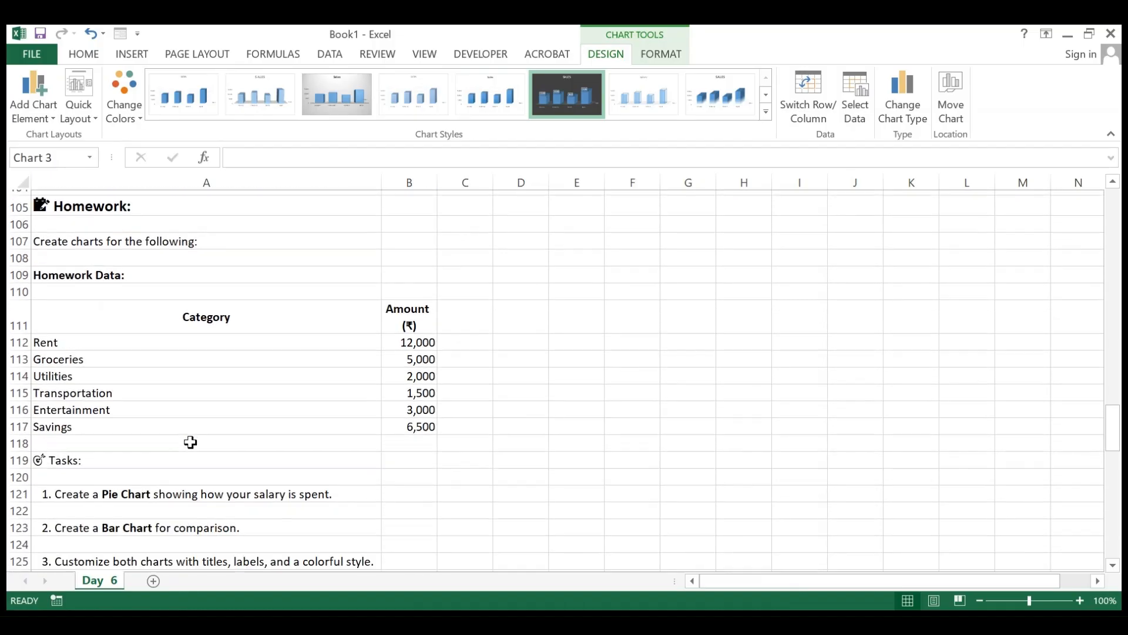
scroll(190, 441, down, 1)
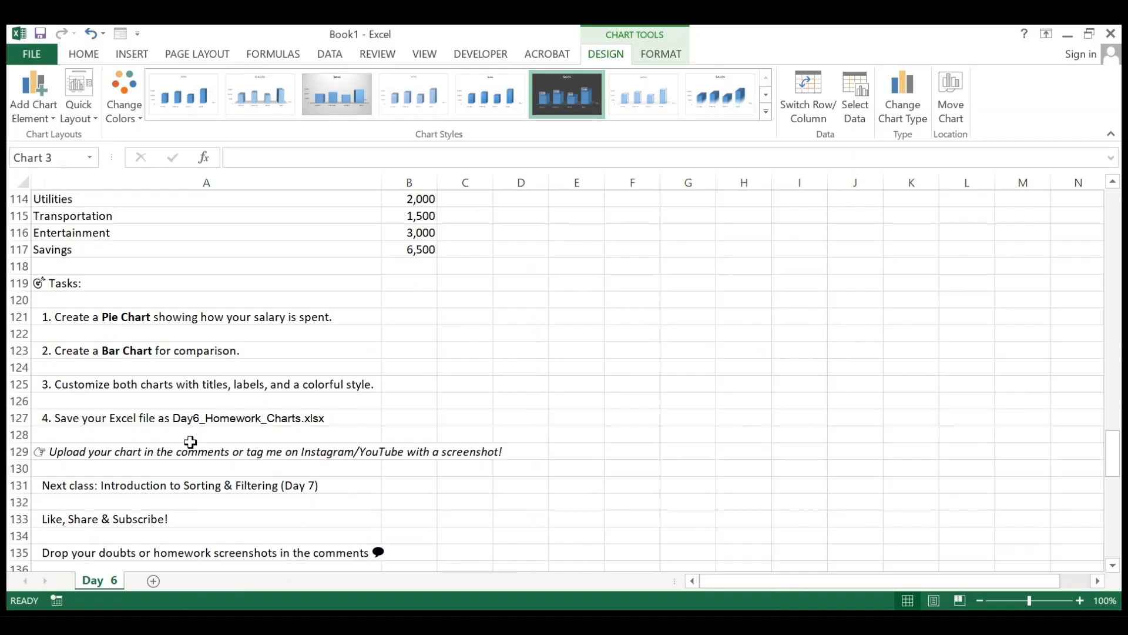
scroll(191, 442, down, 2)
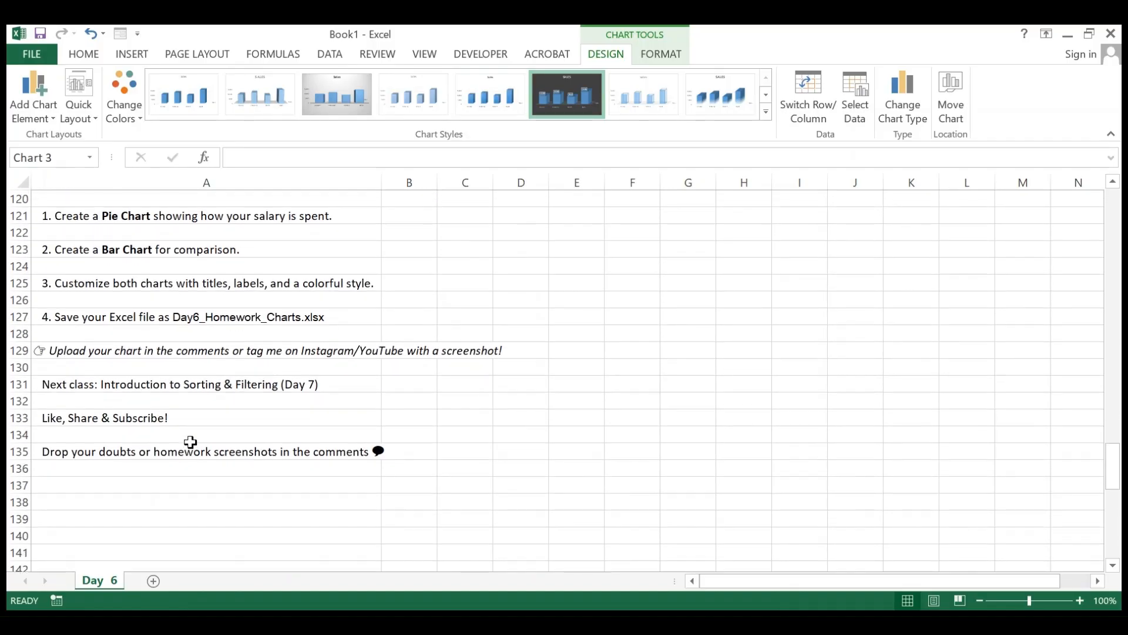